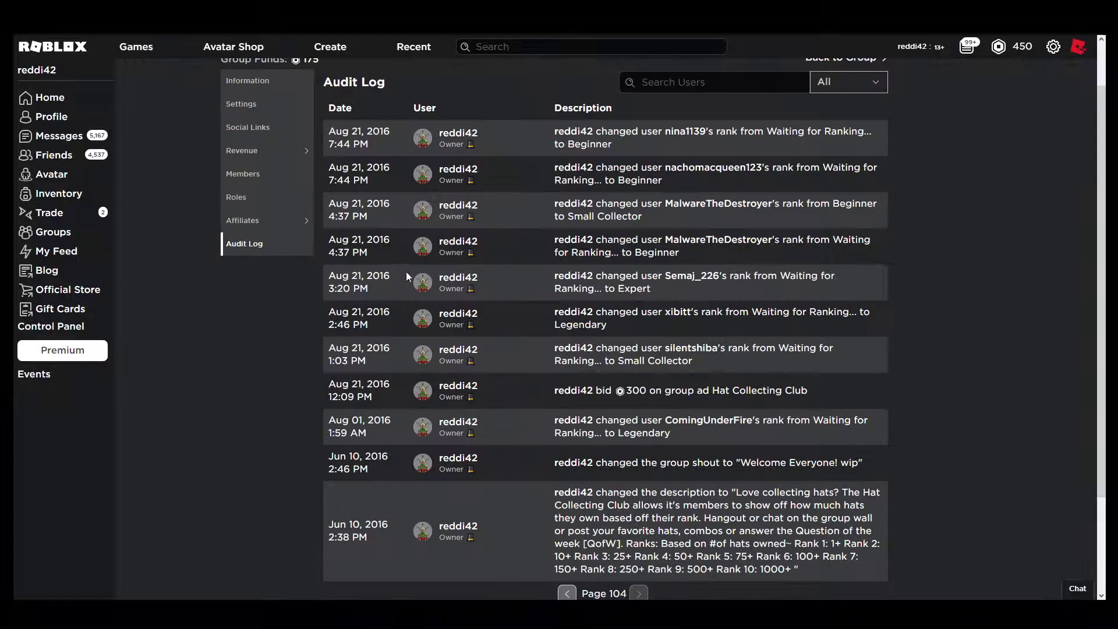
- Scroll down and select the Jun 10, 2016 date text, then clear the selection
scroll(406, 277, "down", 1)
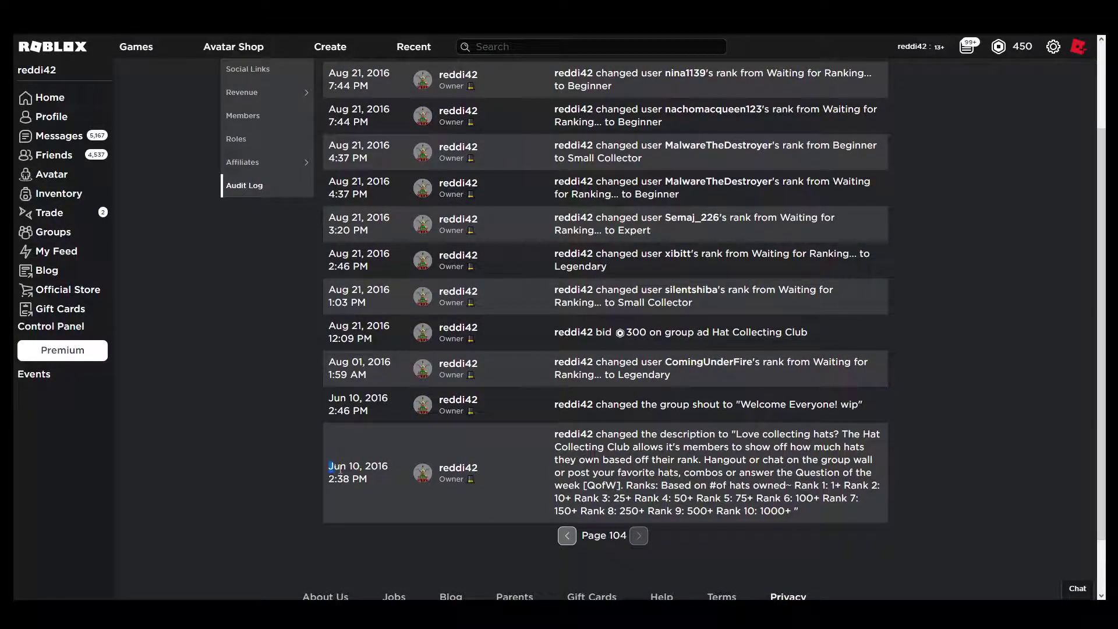
left_click_drag(340, 468, 389, 466)
left_click(389, 466)
triple_click(330, 467)
left_click(425, 439)
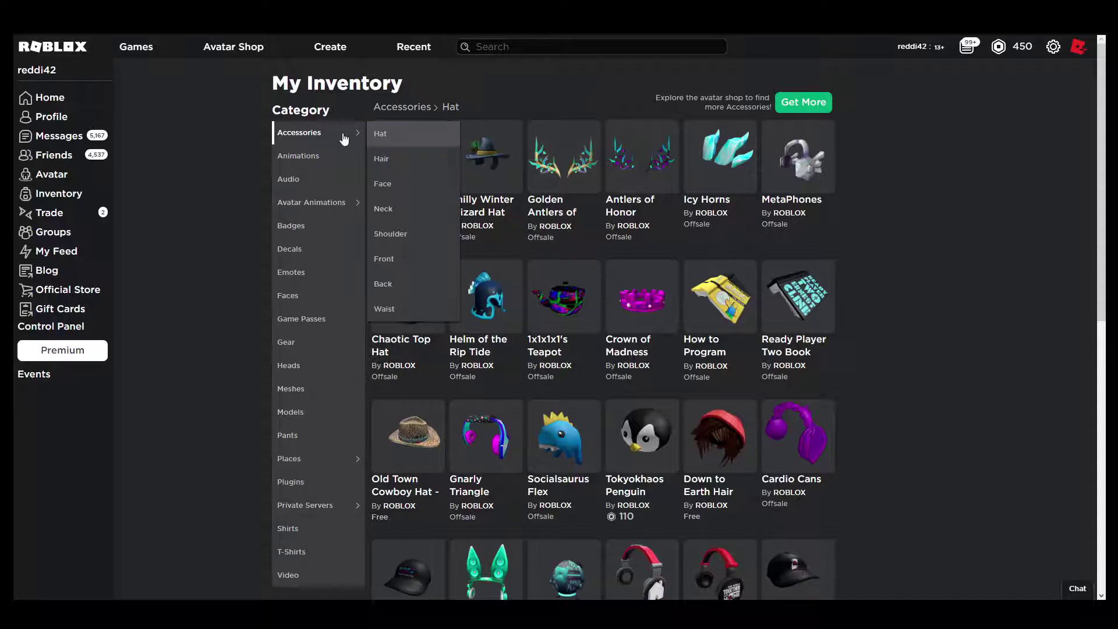
- Filter the inventory accessories to Hair, then Face, and view the next page of face items
mouse_move(353, 131)
left_click(382, 159)
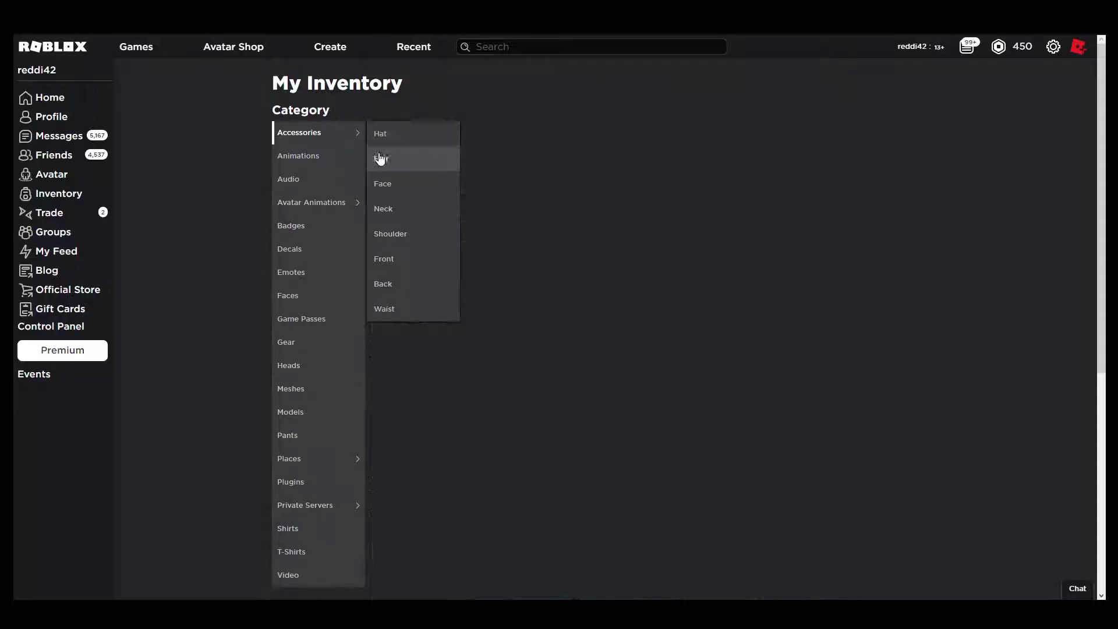
left_click(405, 189)
scroll(499, 287, "down", 5)
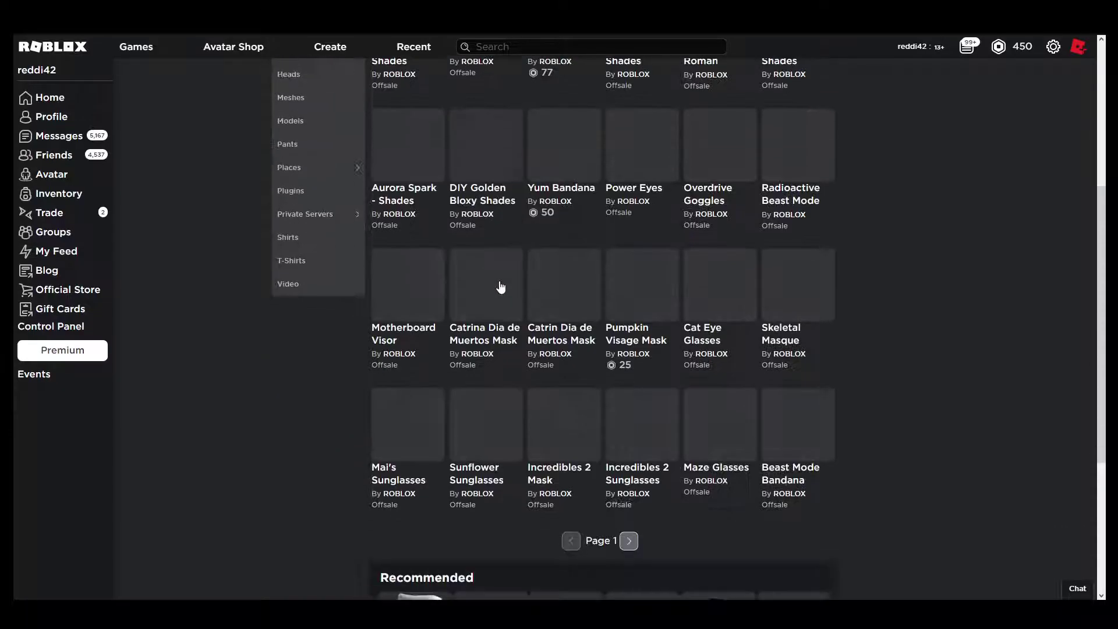
left_click(630, 541)
scroll(595, 515, "up", 3)
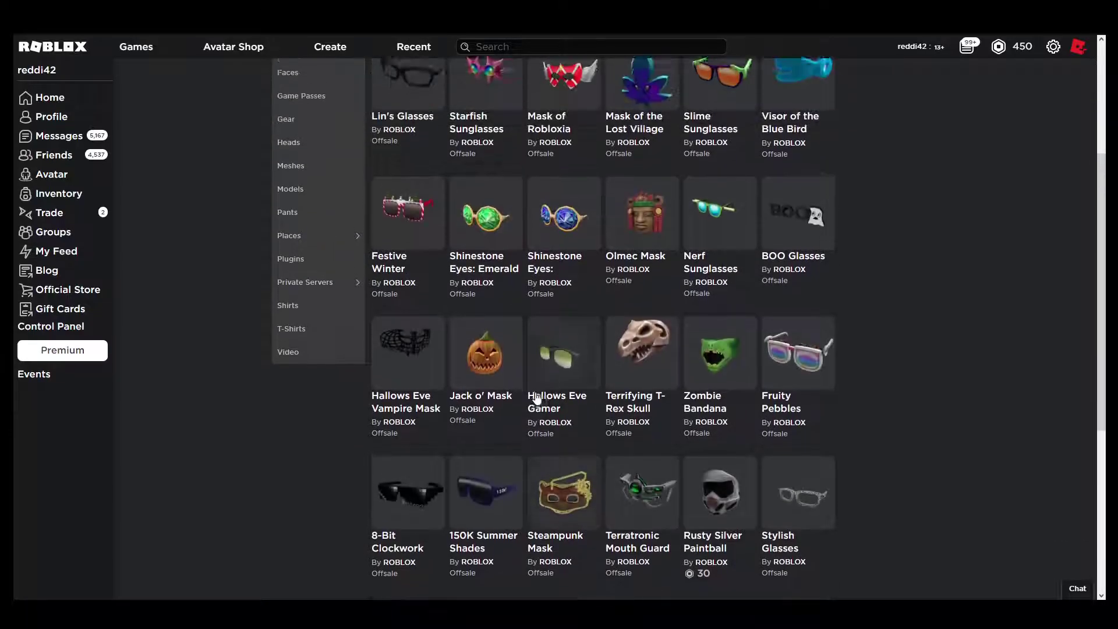
scroll(537, 393, "up", 2)
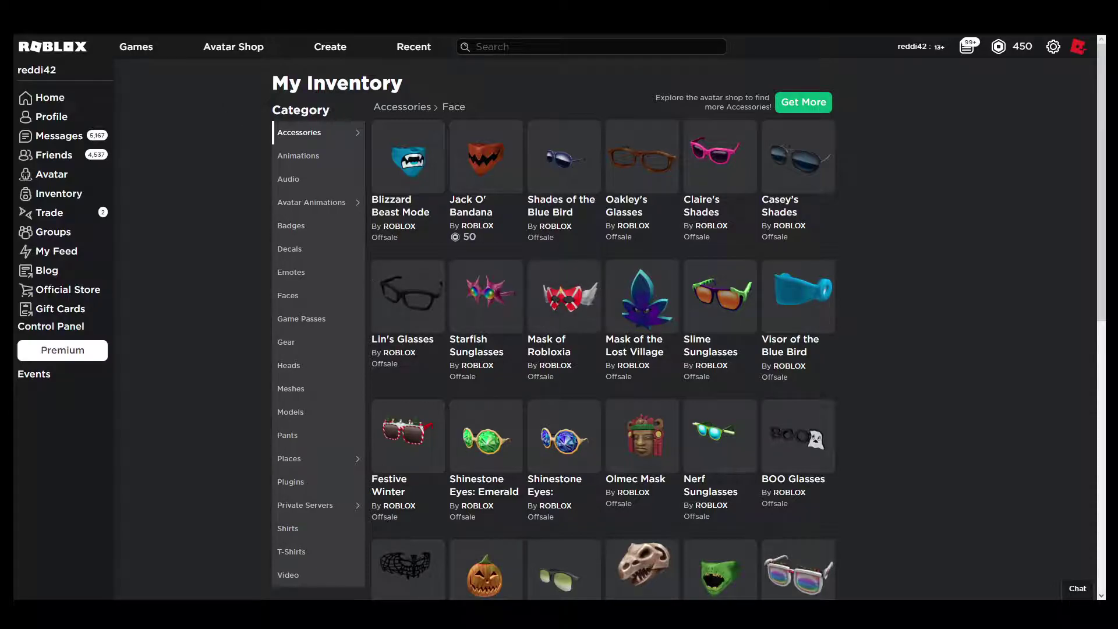
- Go back to the Hat Collecting Club group page with Alt+Left
key("alt+Left")
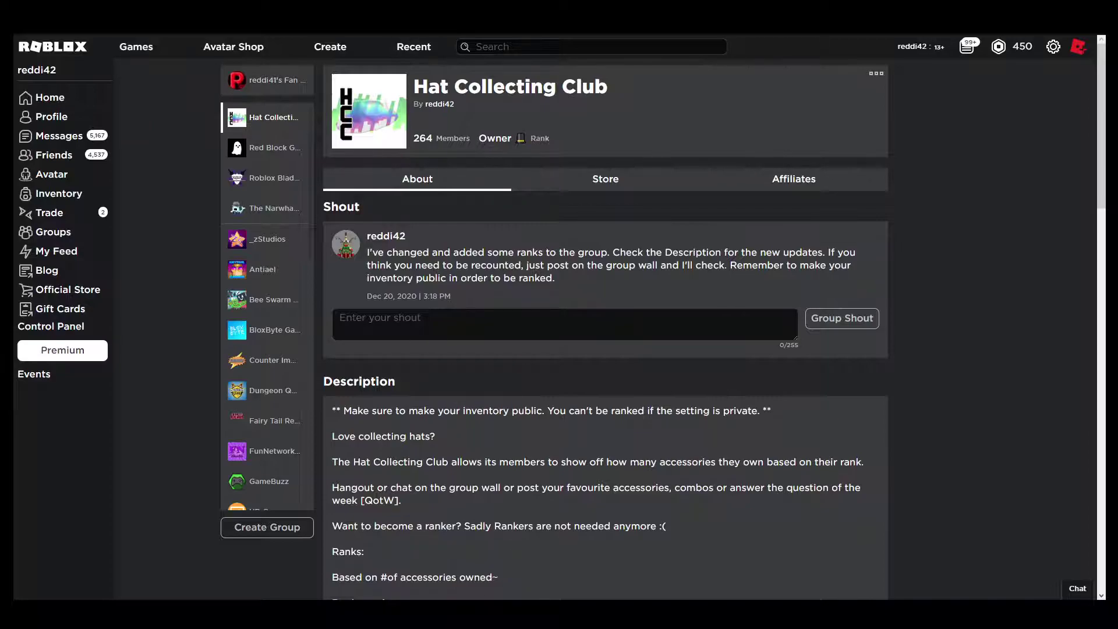
- Bring the Discord window showing general-server-chat to the front
key("alt+Tab")
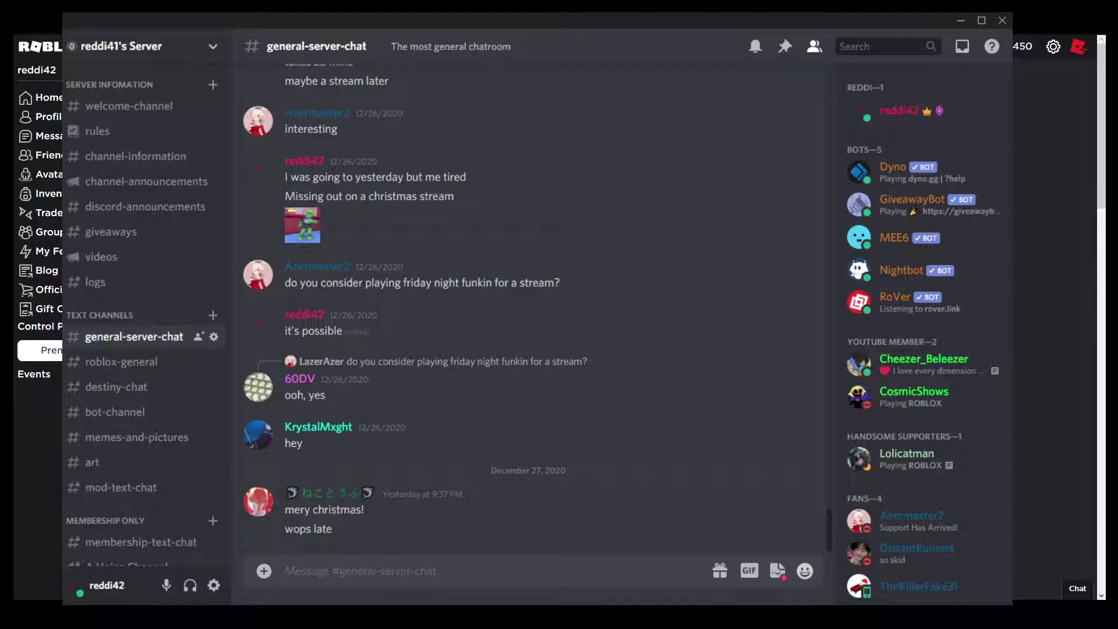
- Look over #bot-channel briefly, then return to #general-server-chat
left_click(116, 413)
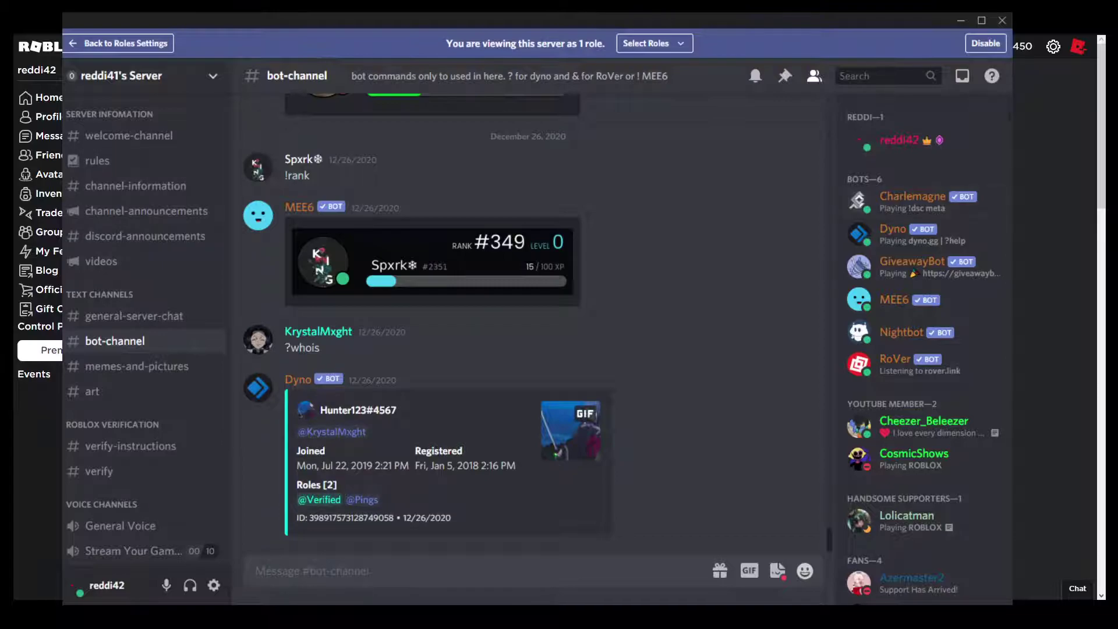
scroll(920, 349, "down", 3)
scroll(920, 349, "up", 3)
left_click(126, 316)
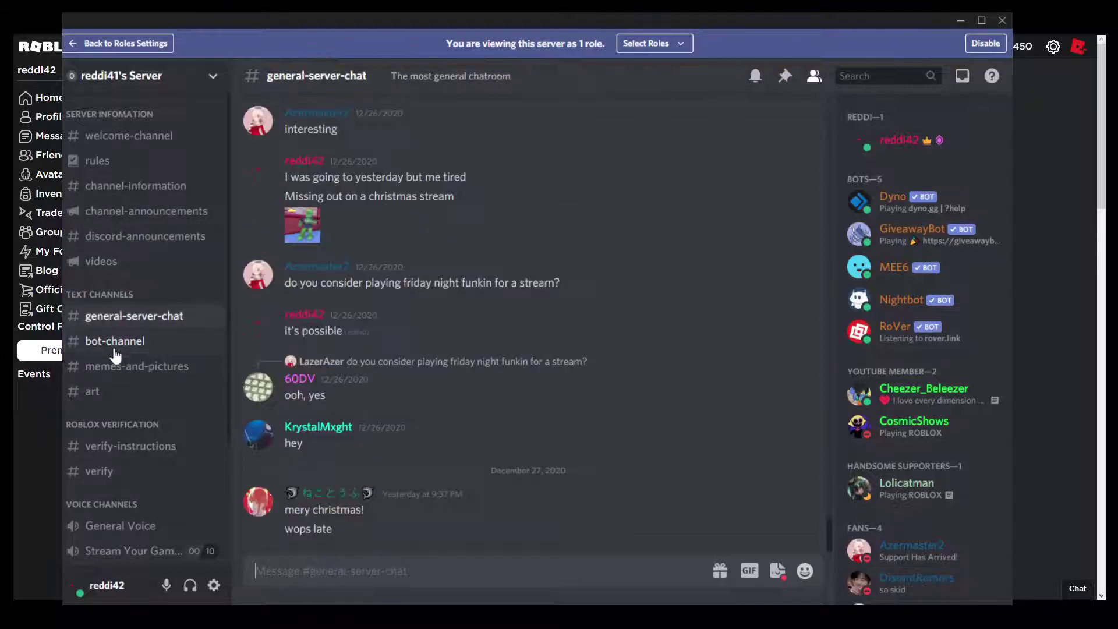
- Open #bot-channel and confirm HatCountBot is listed under Bot is Online
left_click(114, 348)
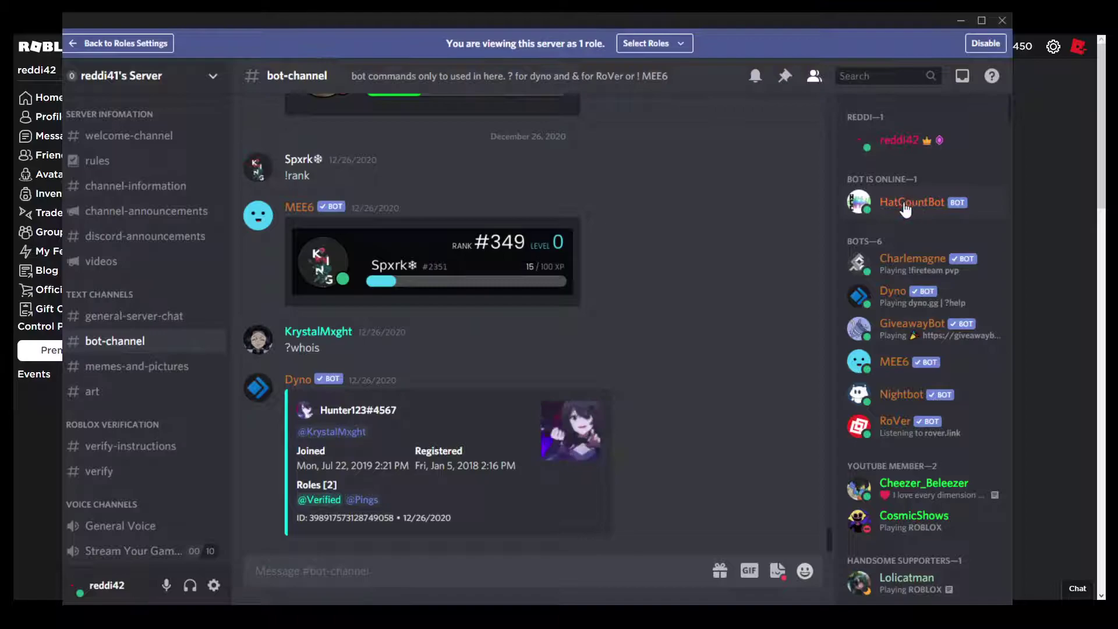
left_click(130, 316)
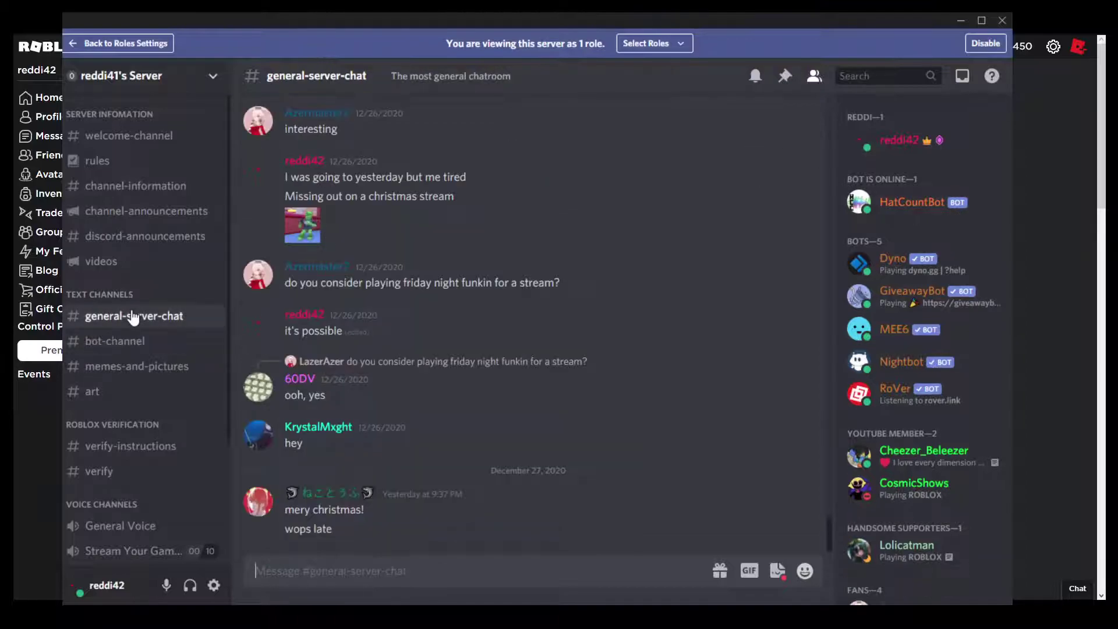
left_click(124, 342)
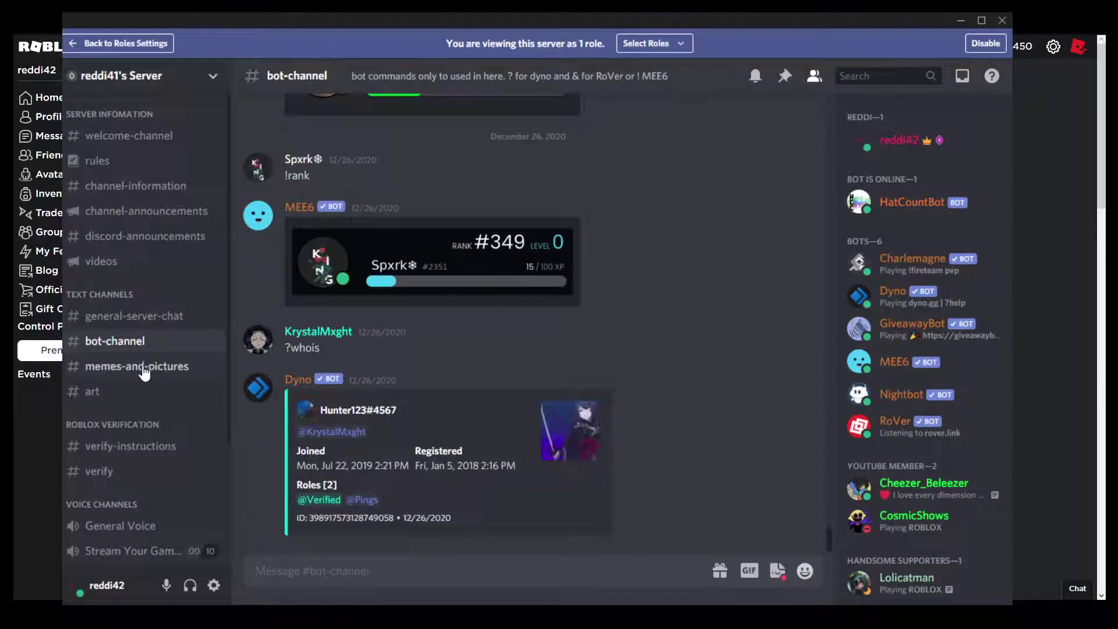
left_click(92, 392)
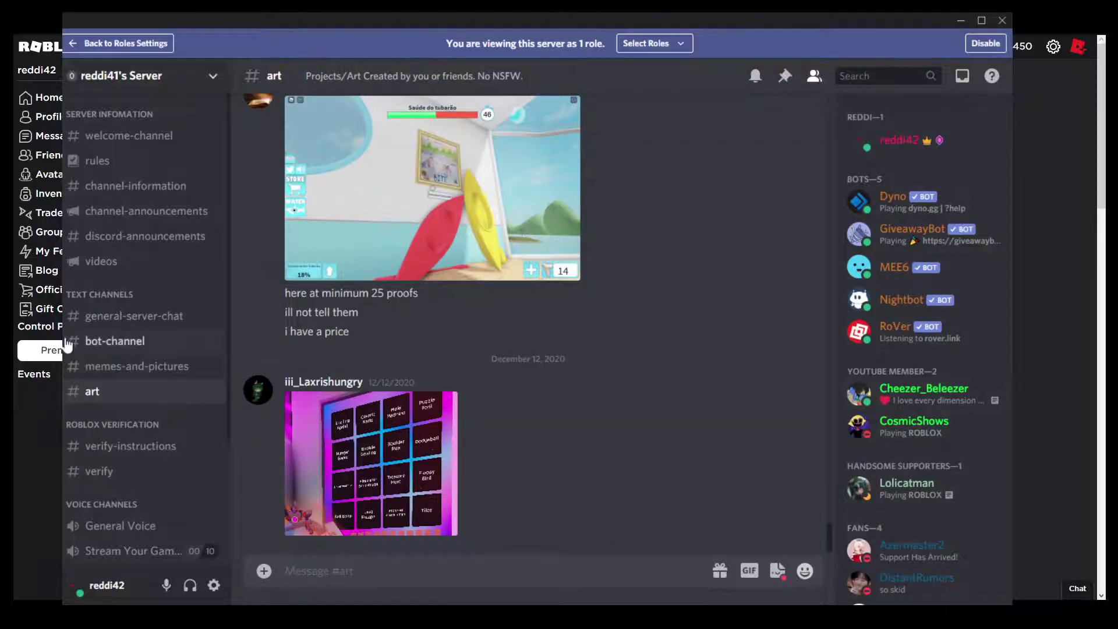
left_click(95, 341)
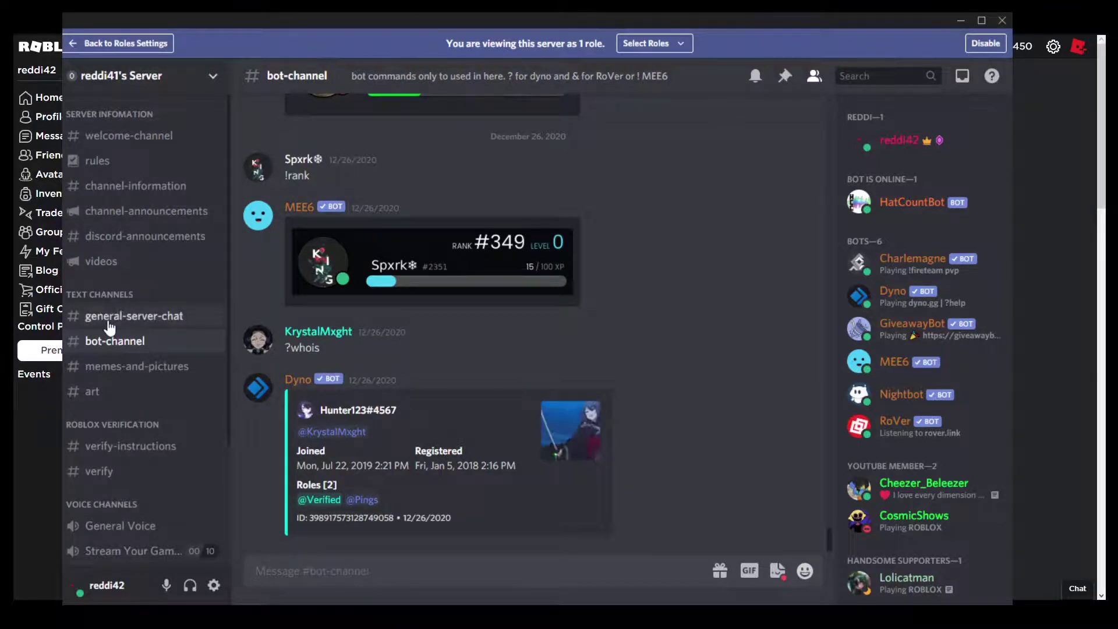
left_click(137, 317)
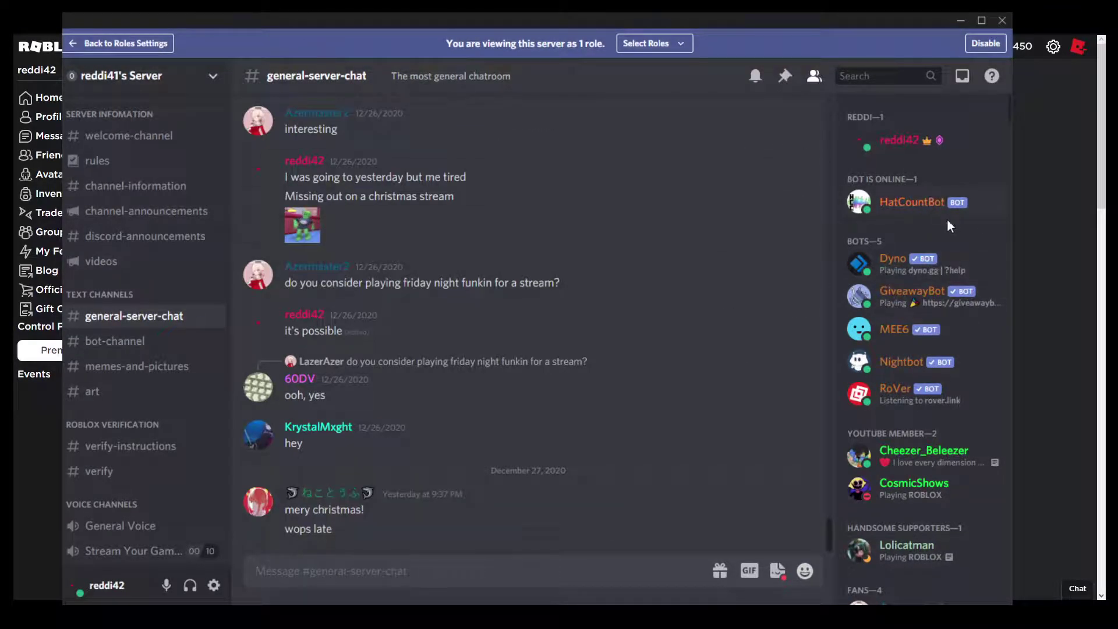
left_click(117, 341)
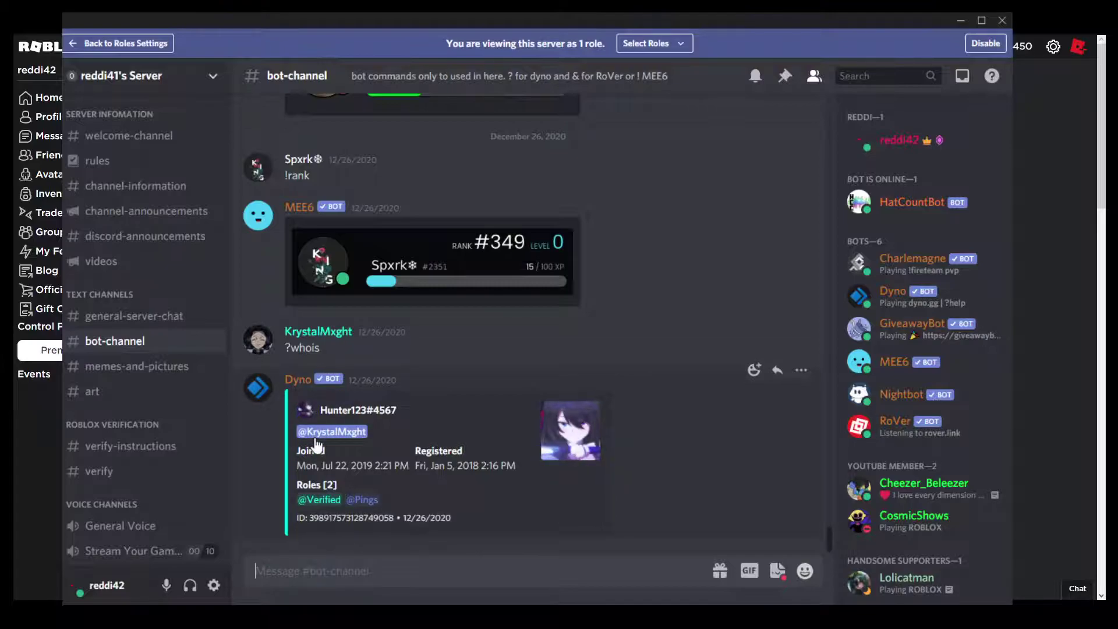
type(";")
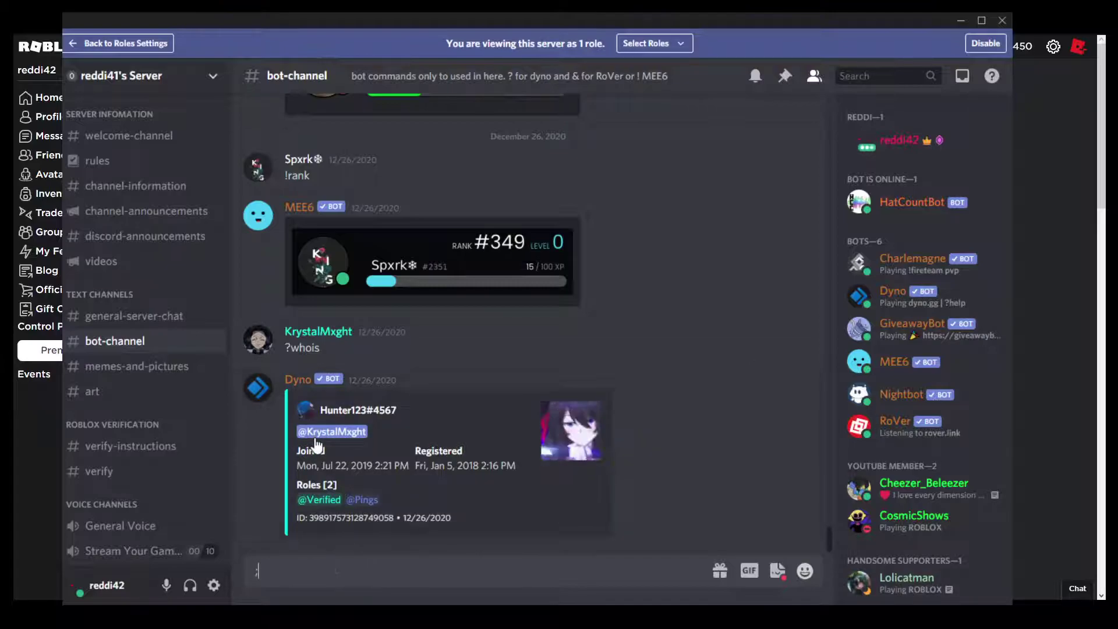
type("count")
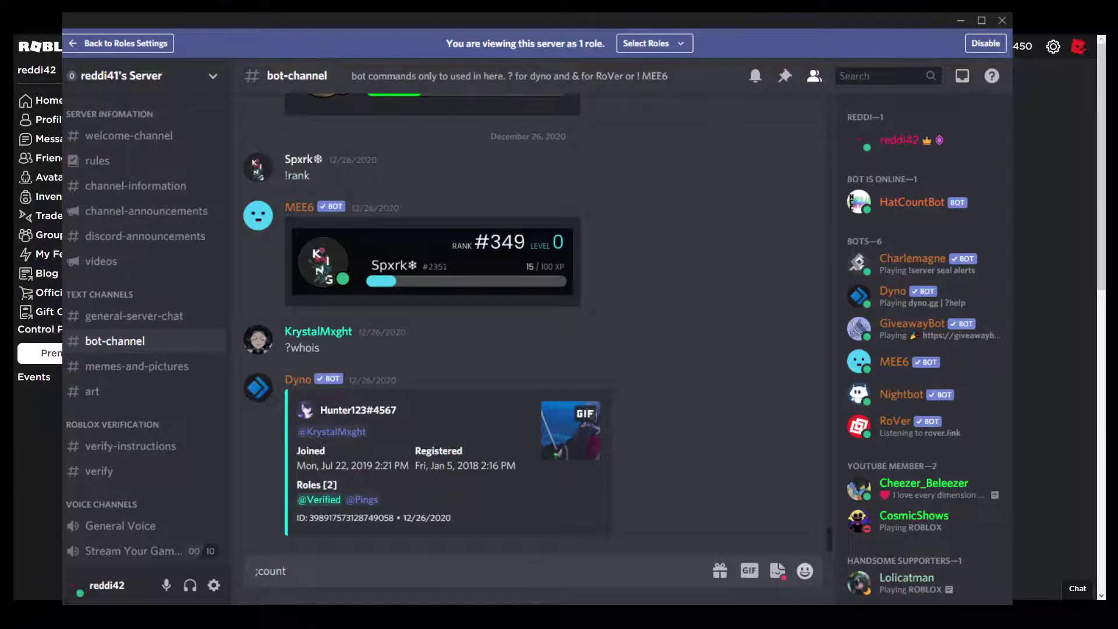
type("1202801")
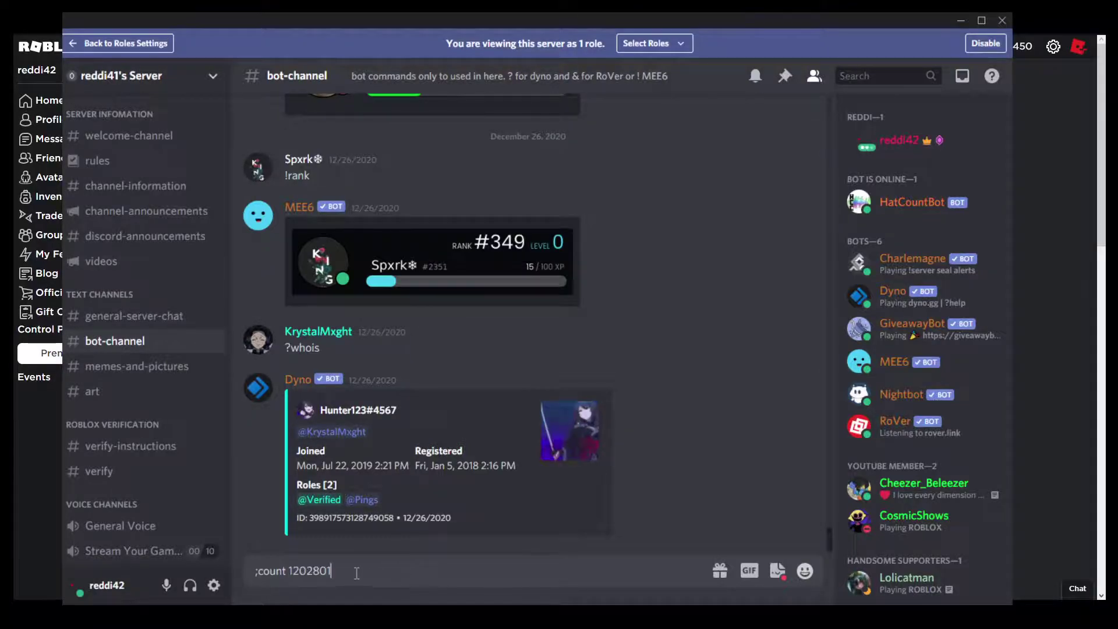
key("Return")
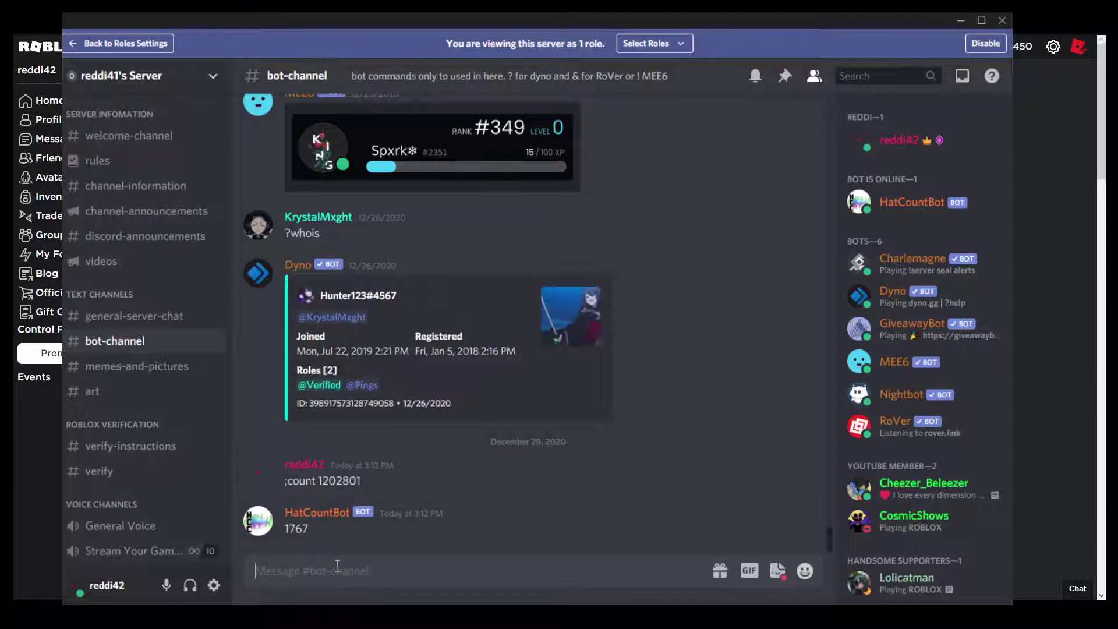
- Send ';count greh' to HatCountBot, select the earlier command text, then switch to the browser
type(";count ")
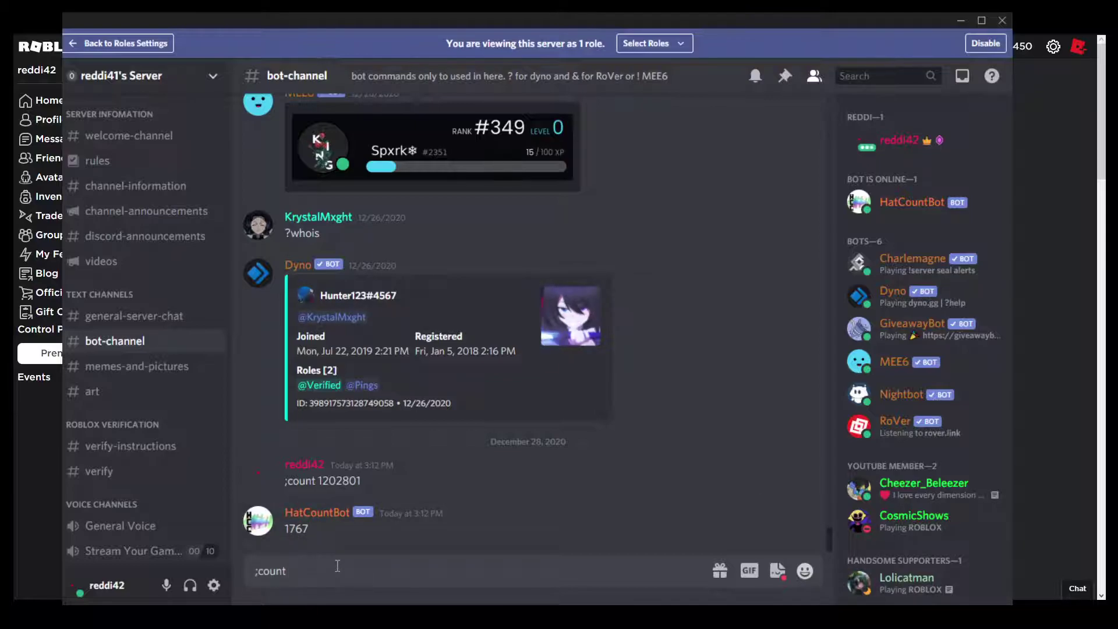
type("greh")
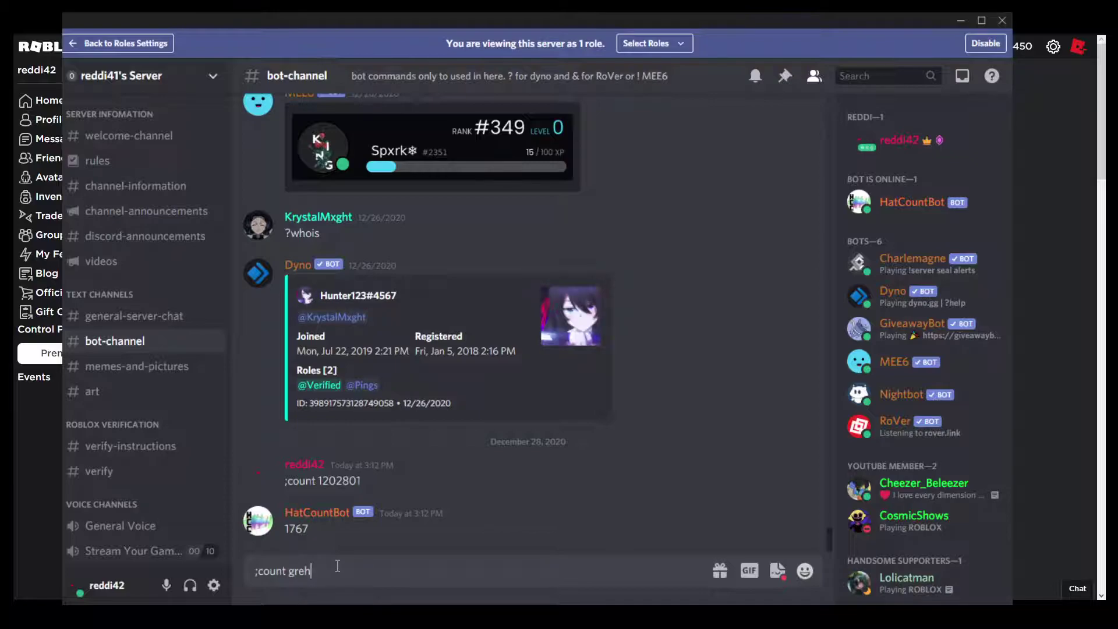
key("Return")
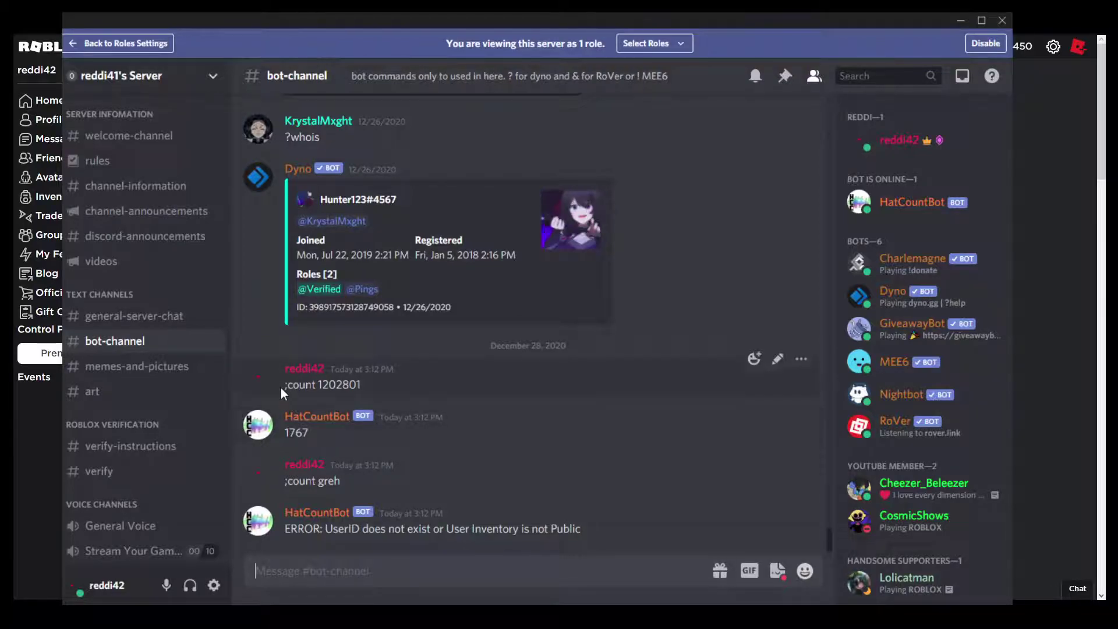
left_click_drag(282, 386, 390, 390)
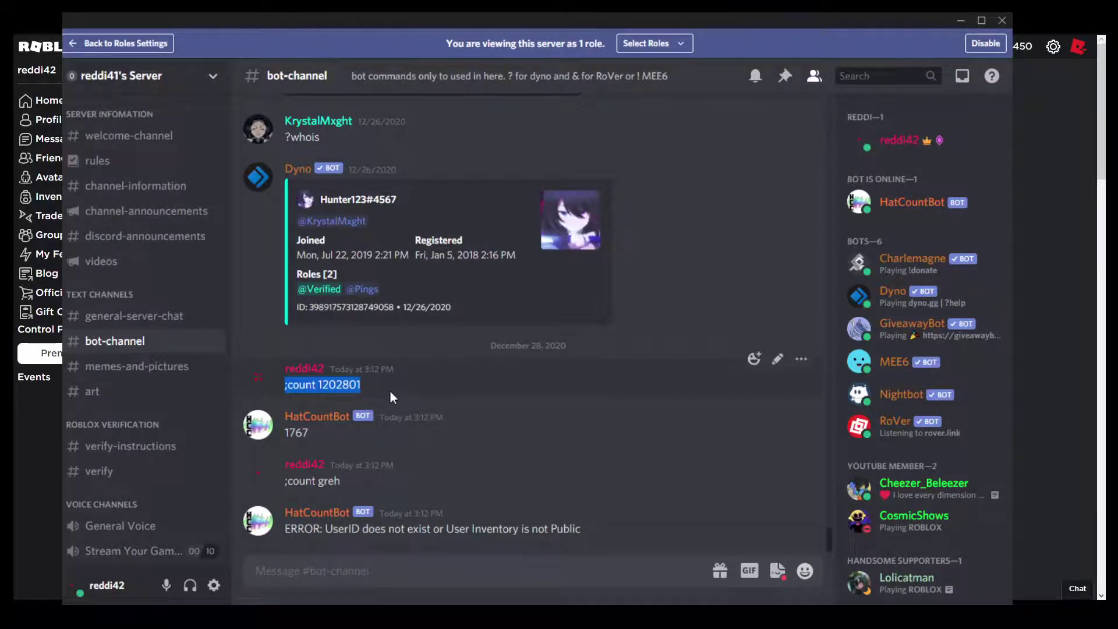
left_click(356, 571)
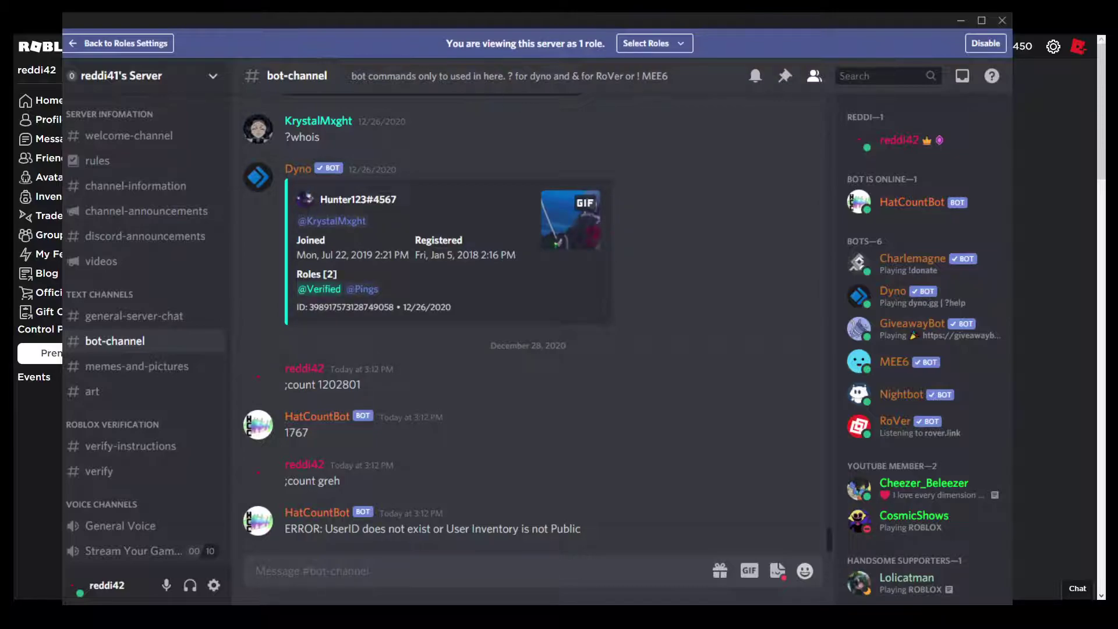
key("alt+Tab")
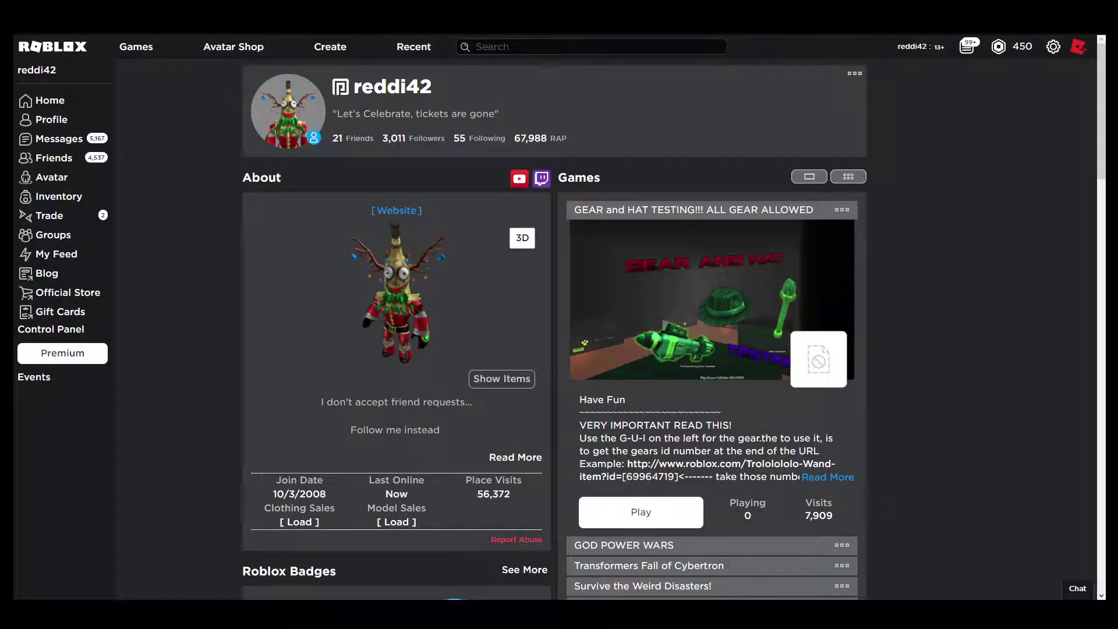
- Open the Hat Collecting Club group from Groups and scroll through its page
left_click(52, 238)
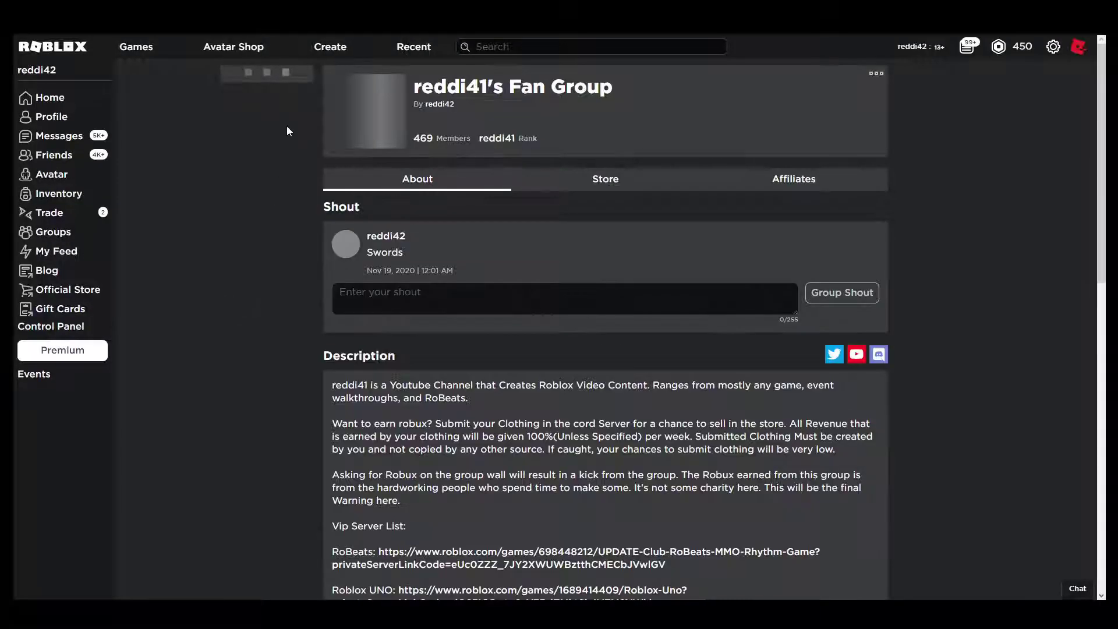
left_click(270, 117)
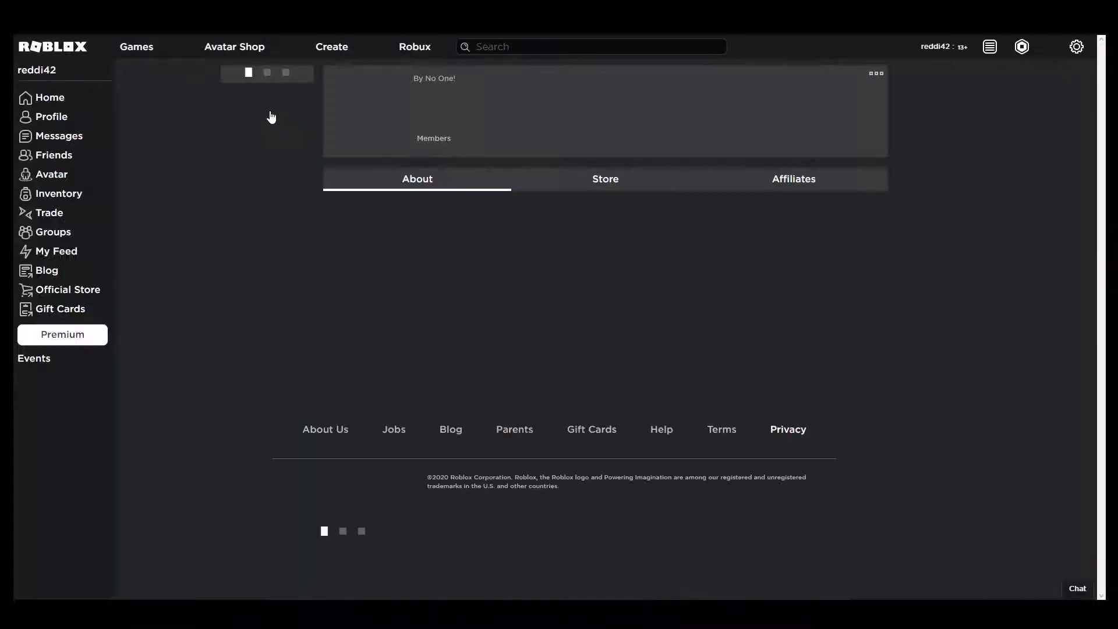
scroll(454, 296, "down", 3)
scroll(467, 287, "down", 10)
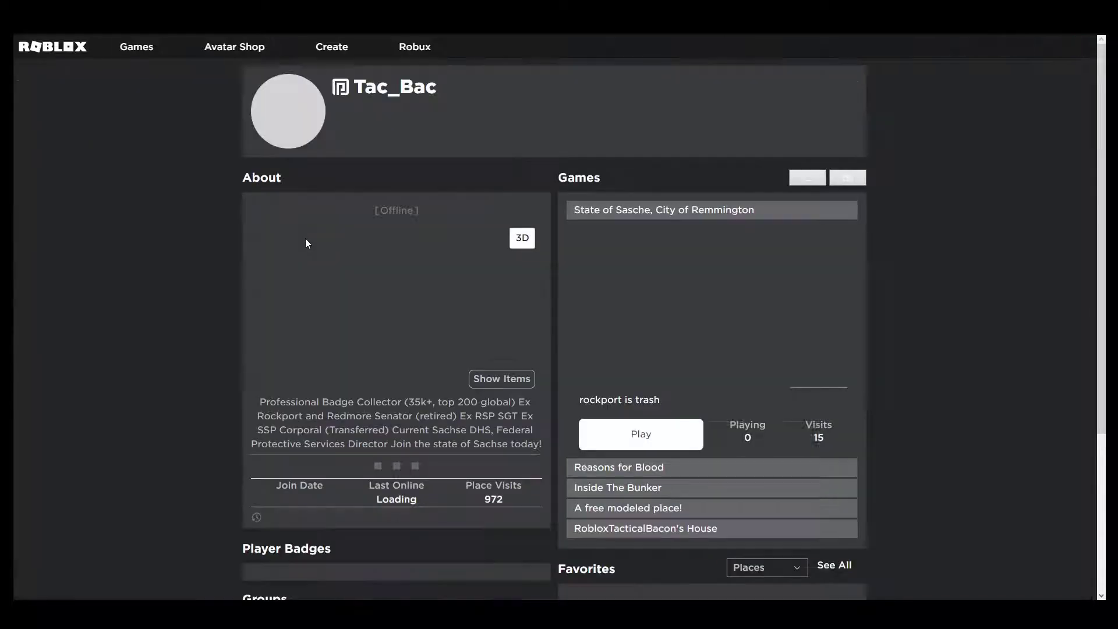
scroll(216, 230, "down", 18)
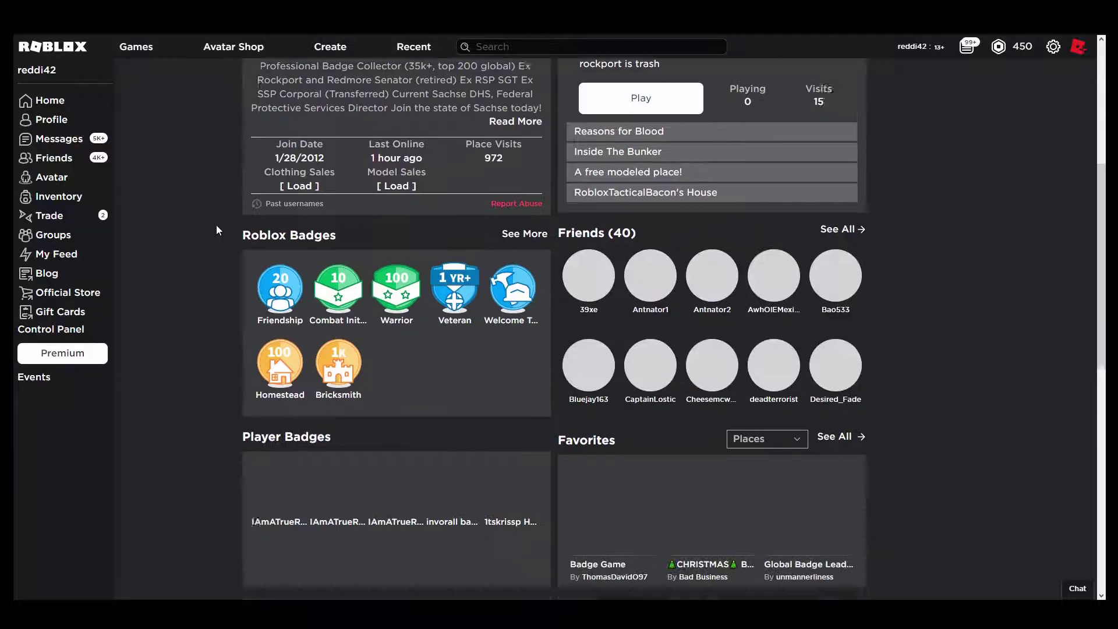
scroll(215, 234, "down", 3)
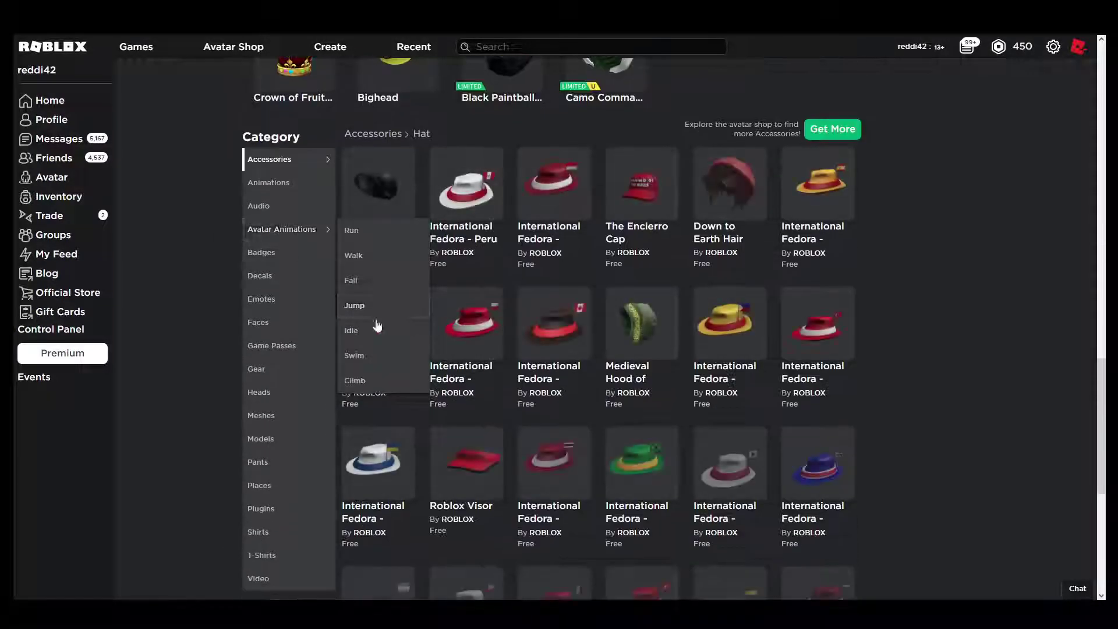
scroll(196, 209, "up", 10)
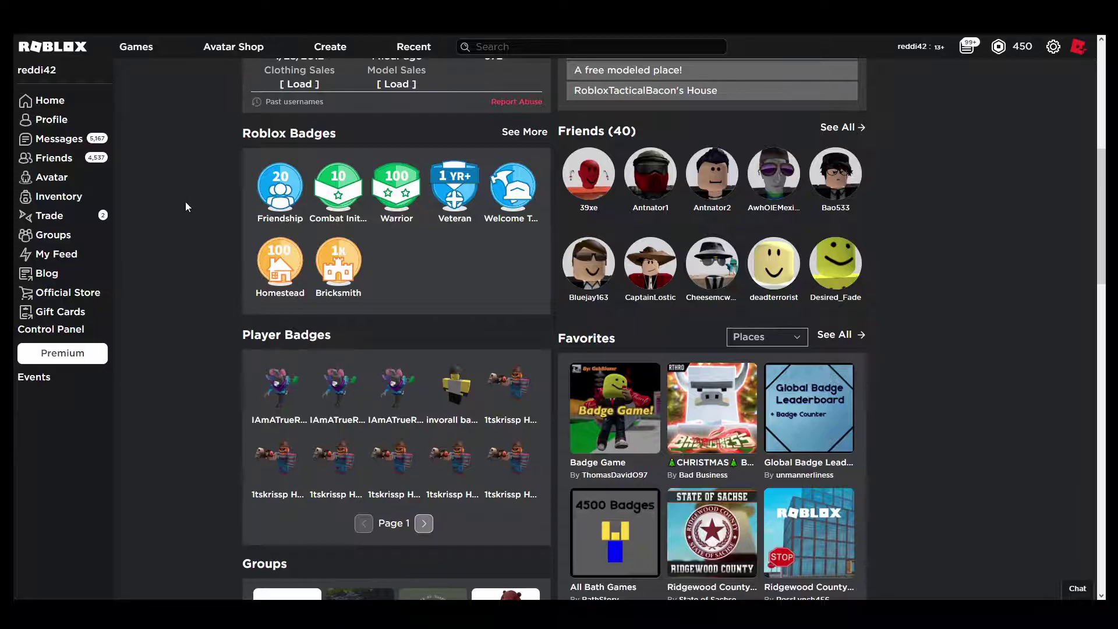
scroll(186, 202, "up", 6)
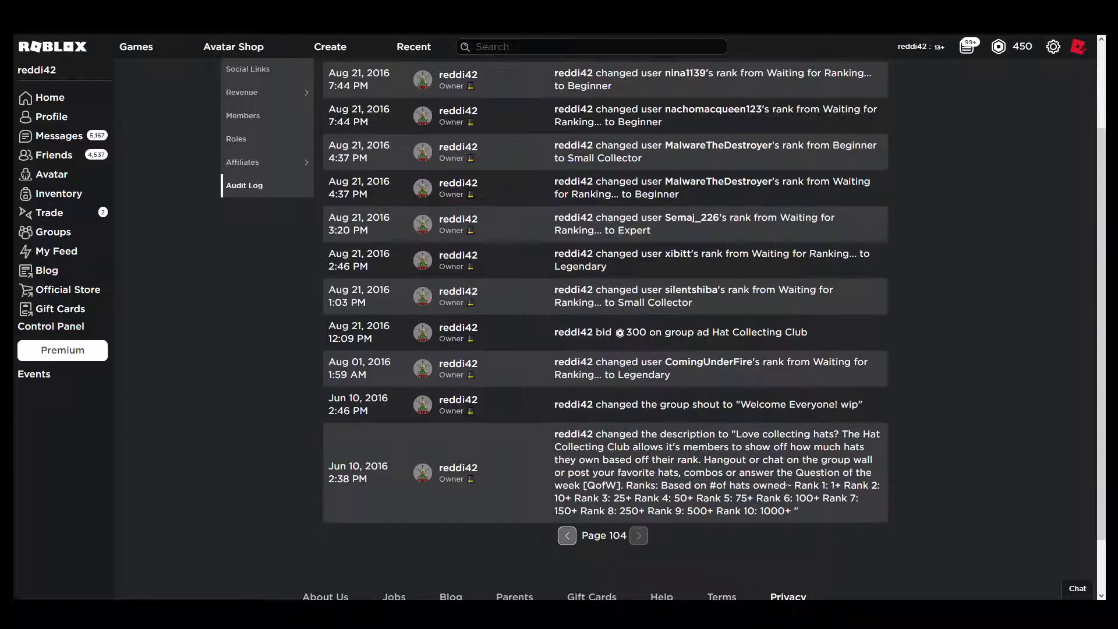
- Switch the group configuration to the Members list
scroll(175, 116, "up", 10)
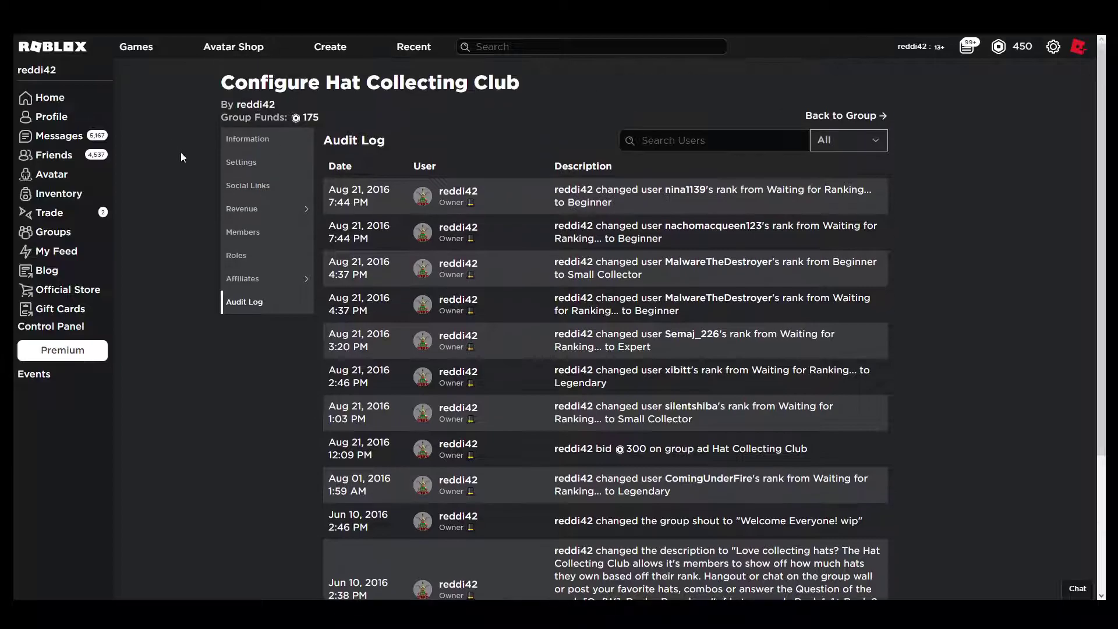
left_click(261, 232)
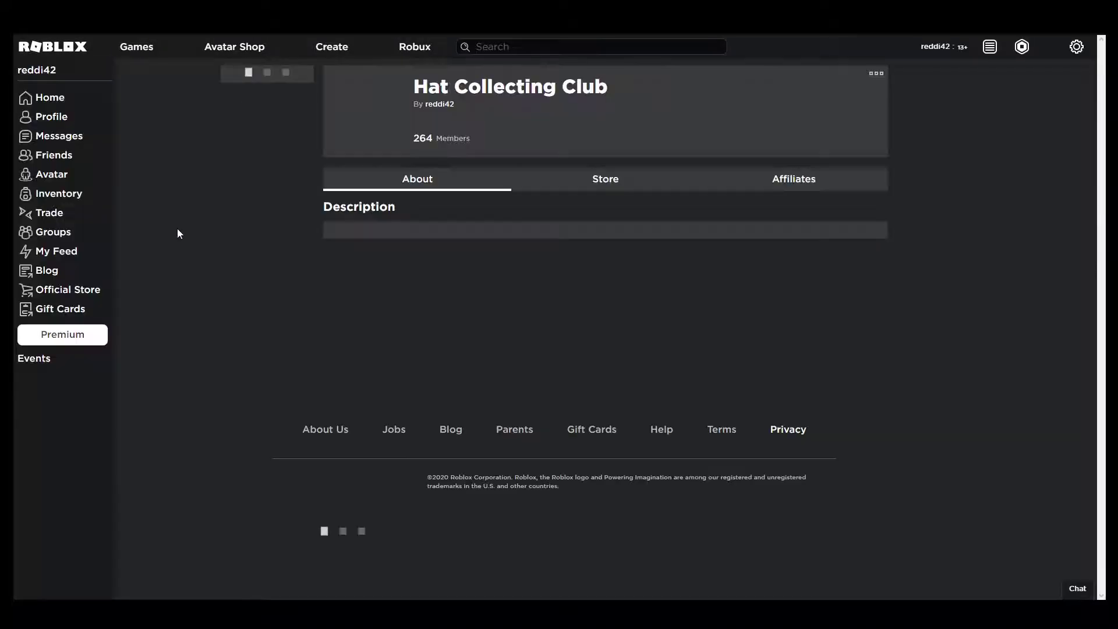
scroll(204, 291, "down", 10)
scroll(312, 301, "up", 2)
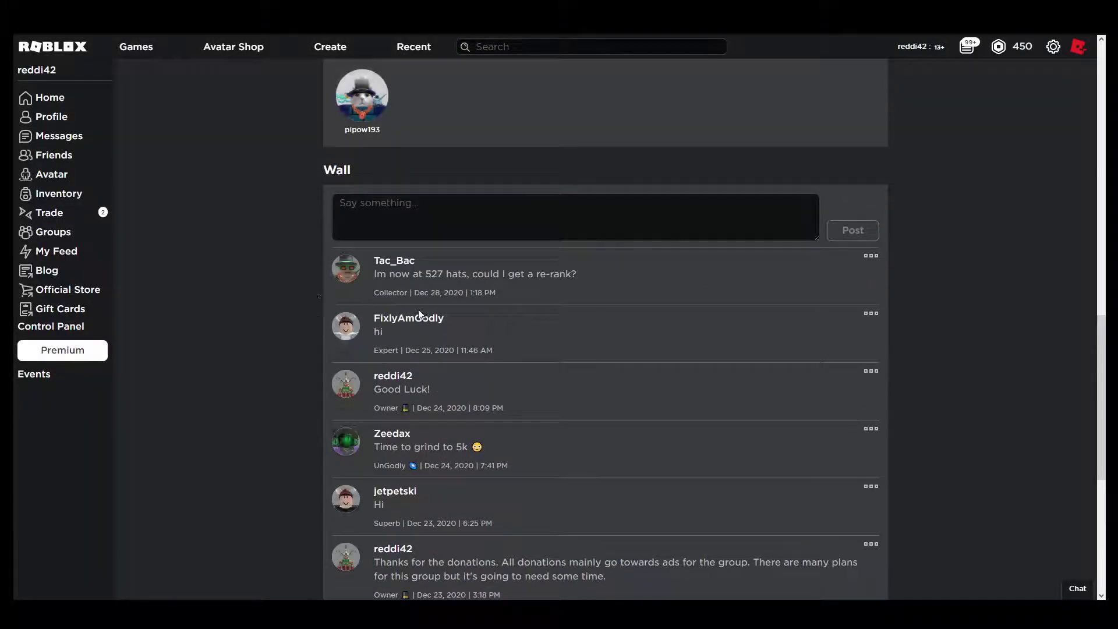
scroll(282, 219, "up", 5)
scroll(279, 219, "up", 1)
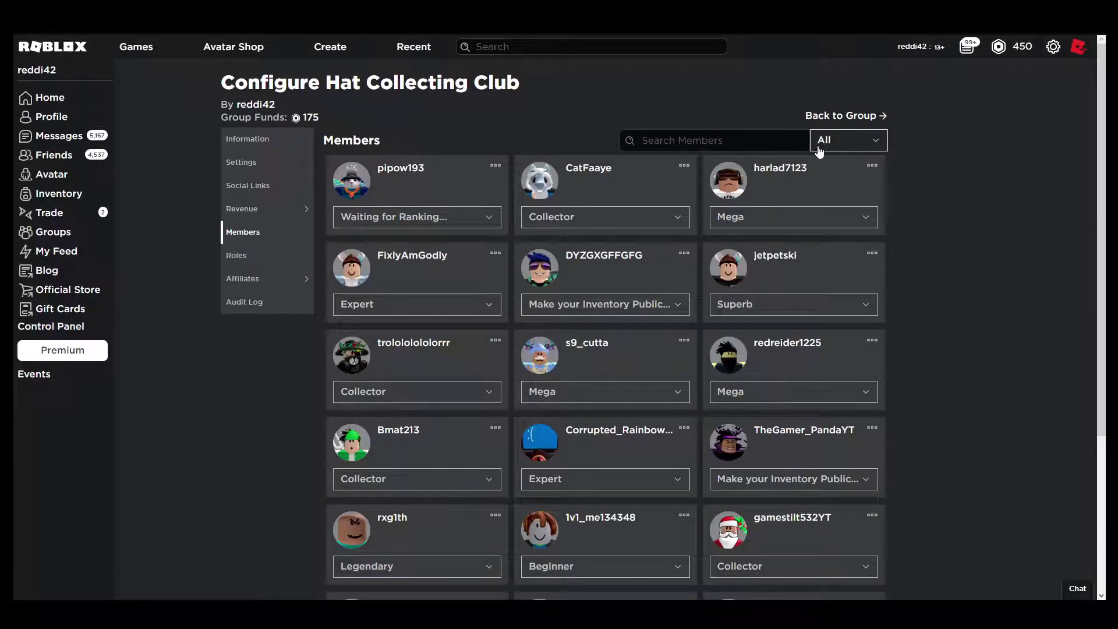
- Filter the group members to the Collector rank and browse both pages
left_click(854, 140)
scroll(757, 267, "down", 1)
scroll(710, 282, "down", 1)
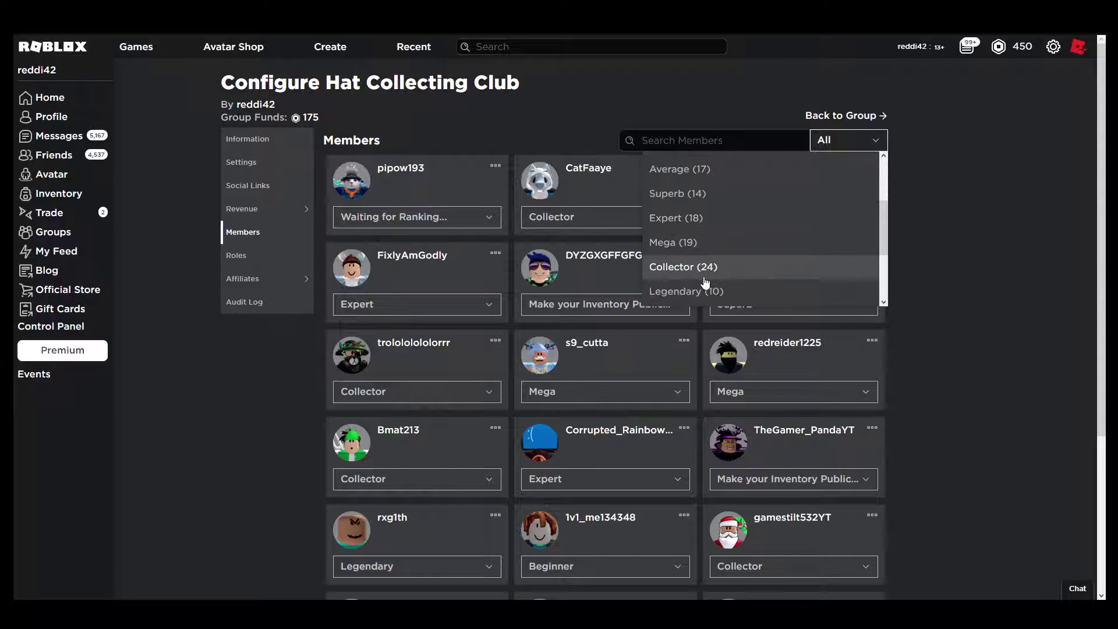
left_click(707, 271)
scroll(609, 422, "down", 4)
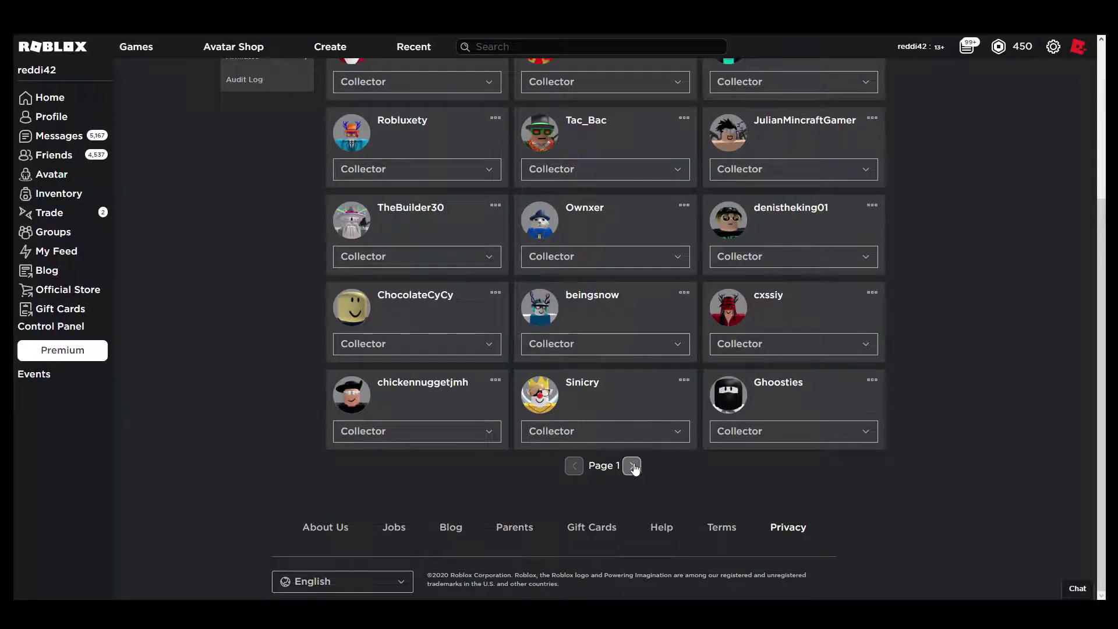
left_click(631, 466)
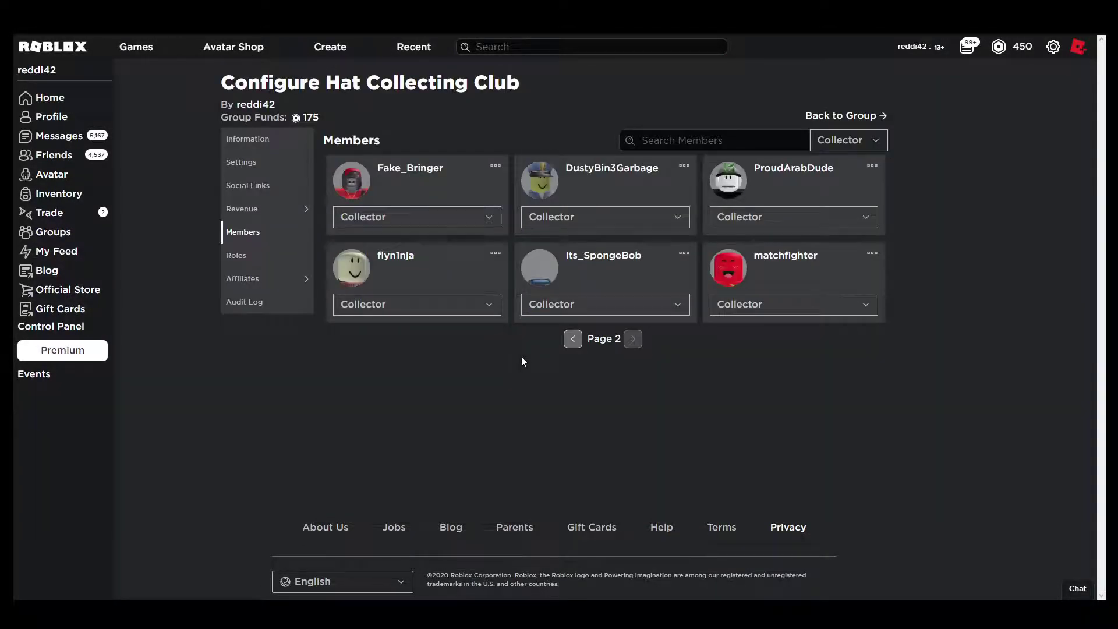
left_click(579, 345)
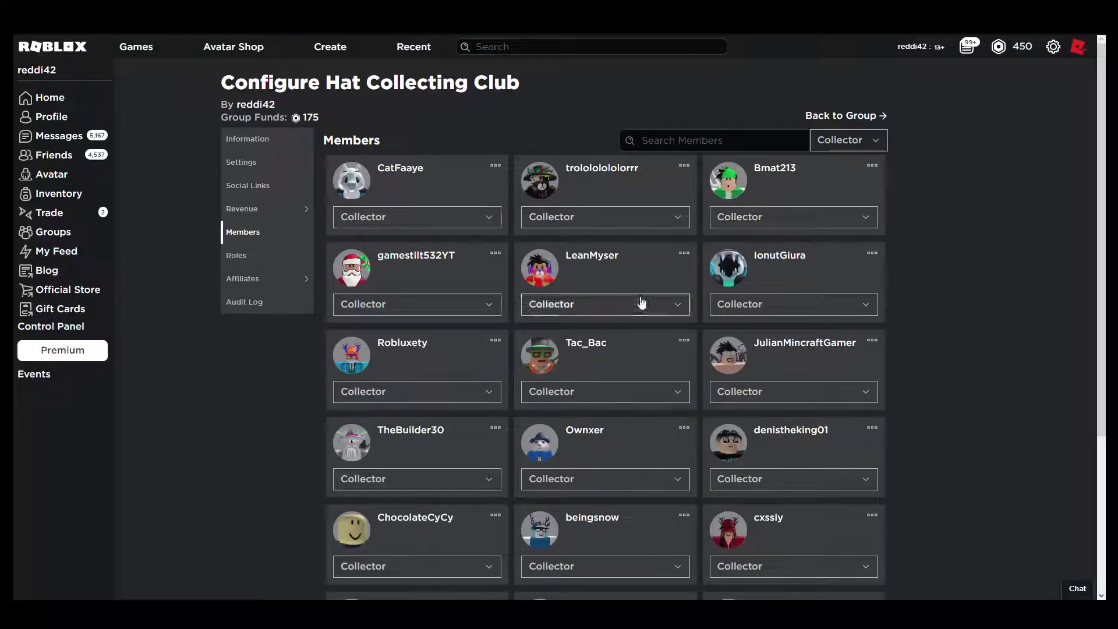
- Change the member's rank from Collector to Legendary
scroll(653, 294, "down", 2)
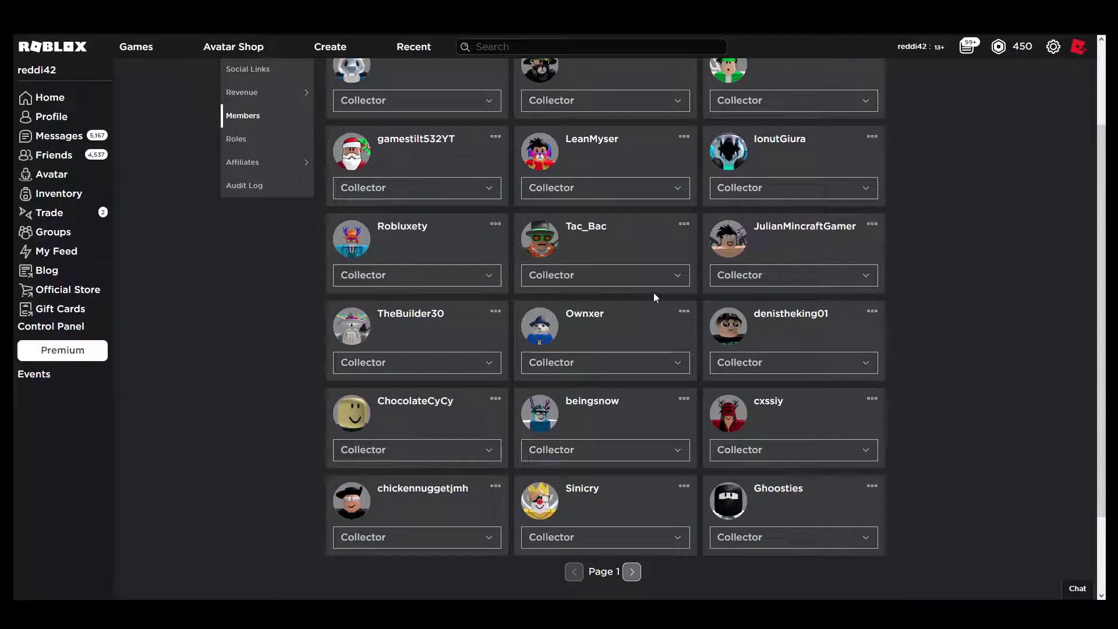
left_click(646, 276)
scroll(582, 364, "down", 2)
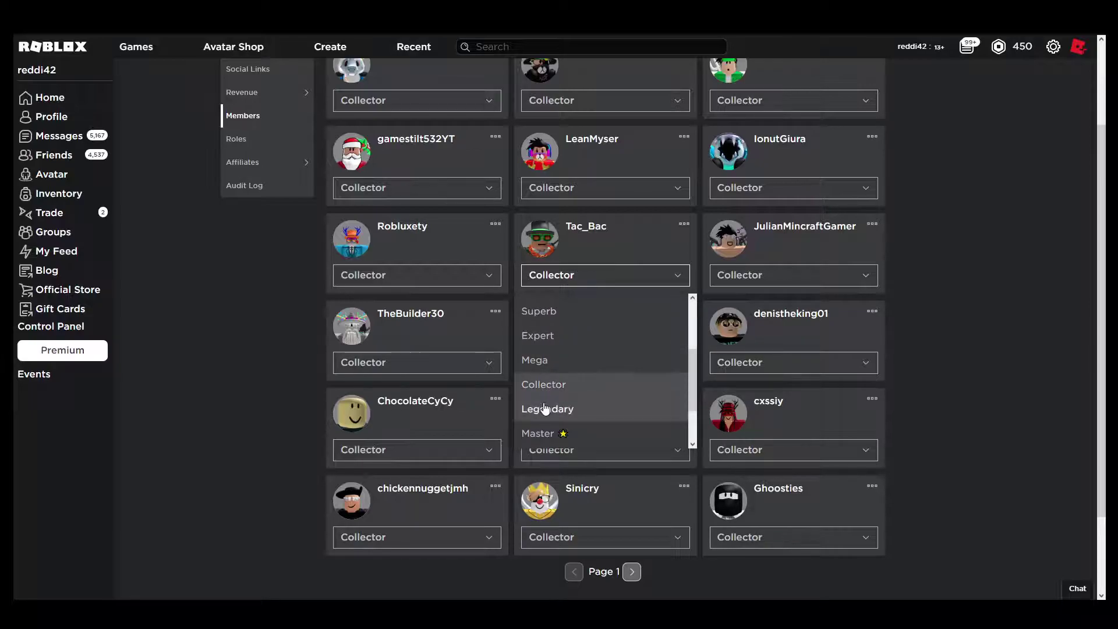
left_click(577, 409)
scroll(198, 276, "up", 2)
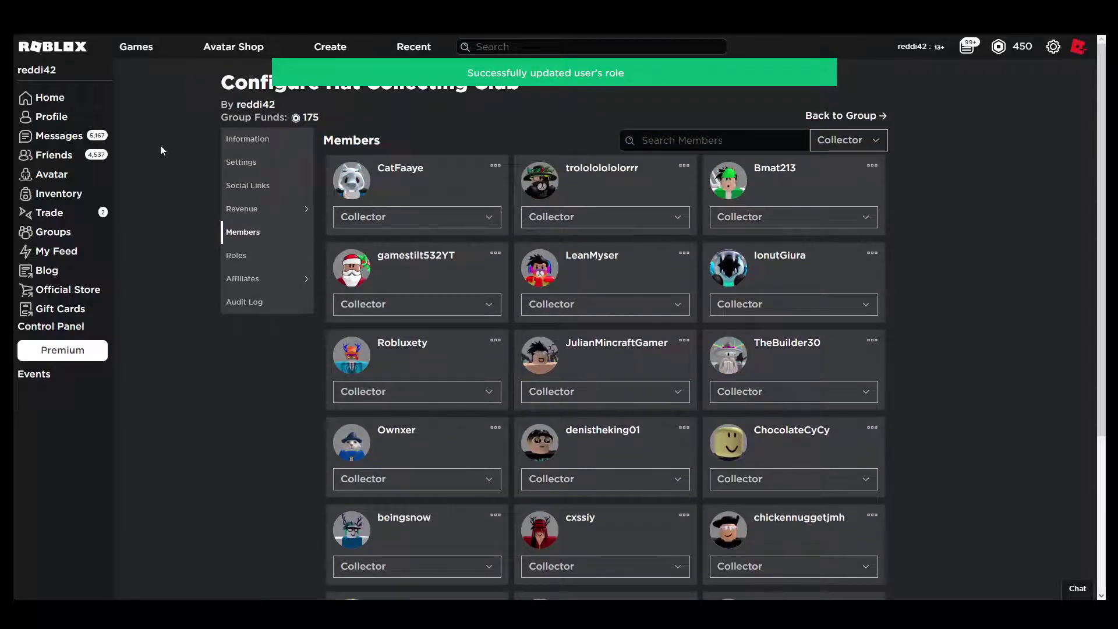
left_click(272, 139)
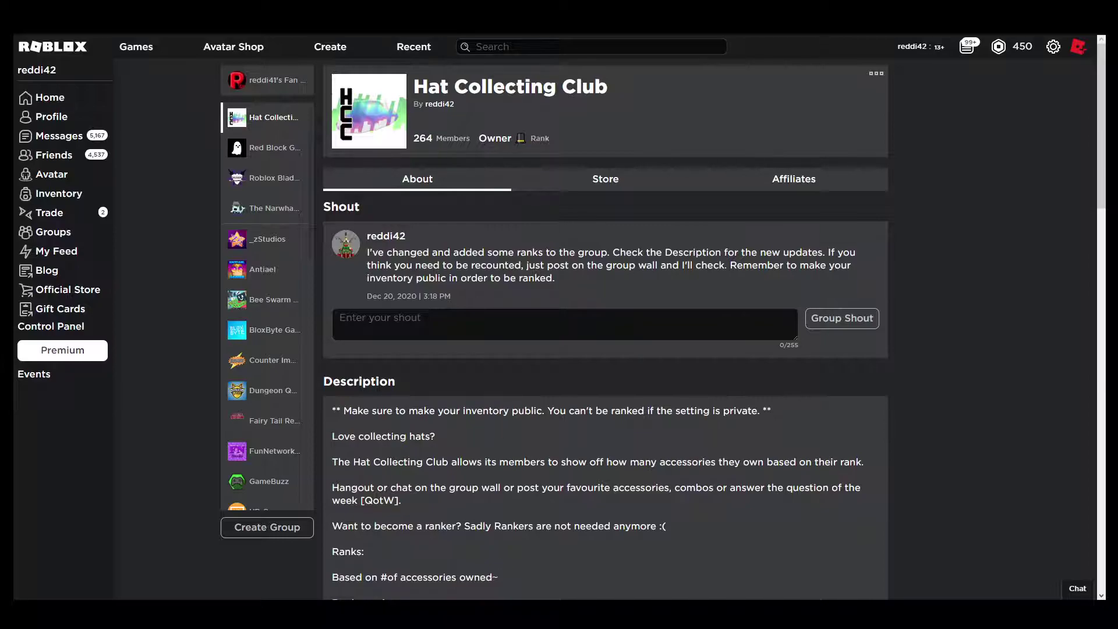
- Switch back to Discord's bot-channel to see HatCountBot's reply of 521 accessories
key("alt+Tab")
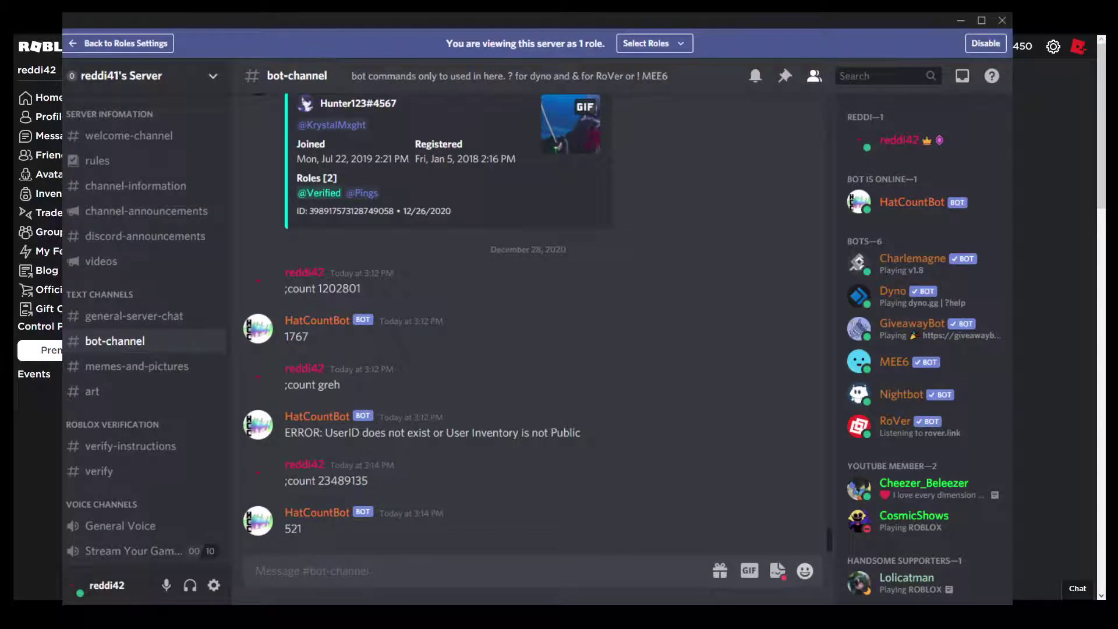